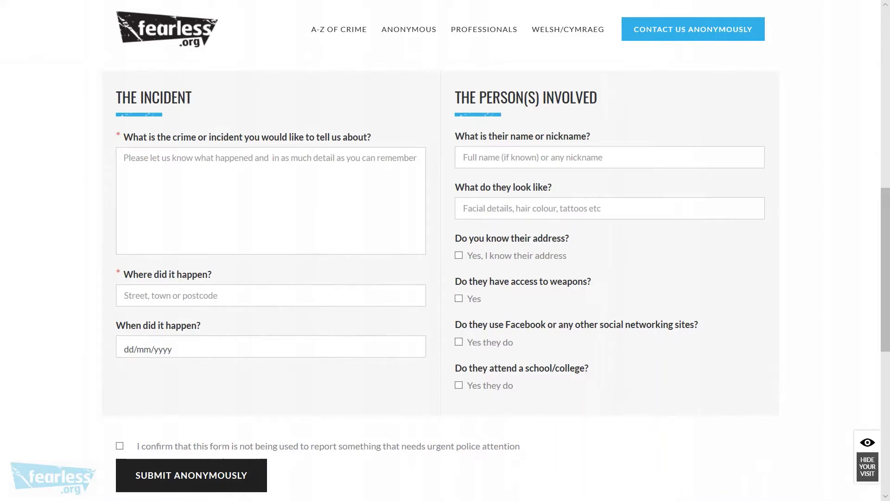
- Go through the form fields, ticking the address, weapons and school/college boxes to reveal their extra fields
left_click(124, 157)
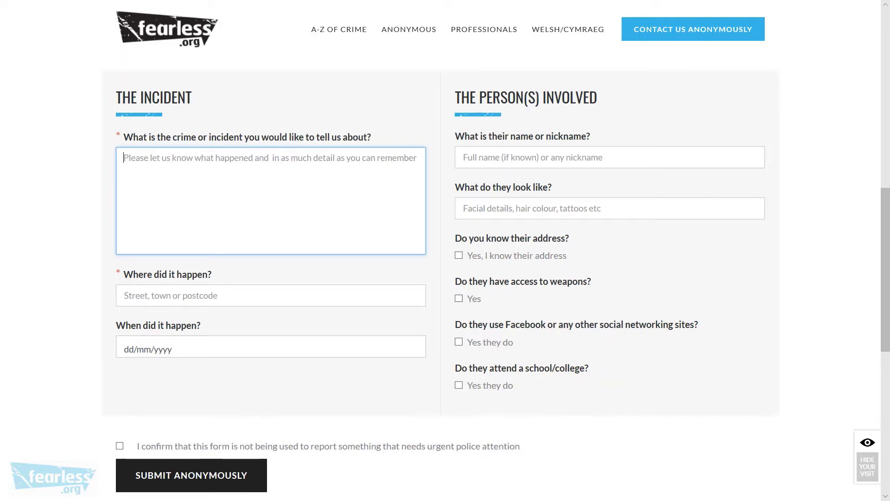
left_click(271, 295)
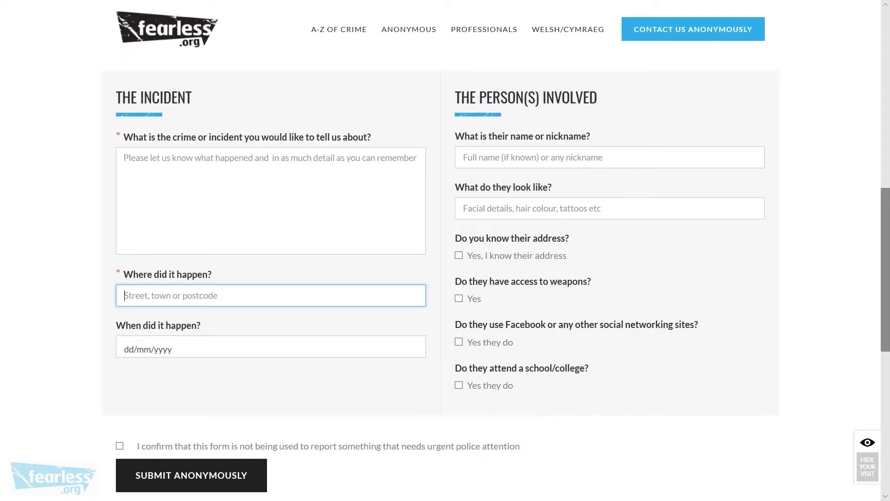
key("Tab")
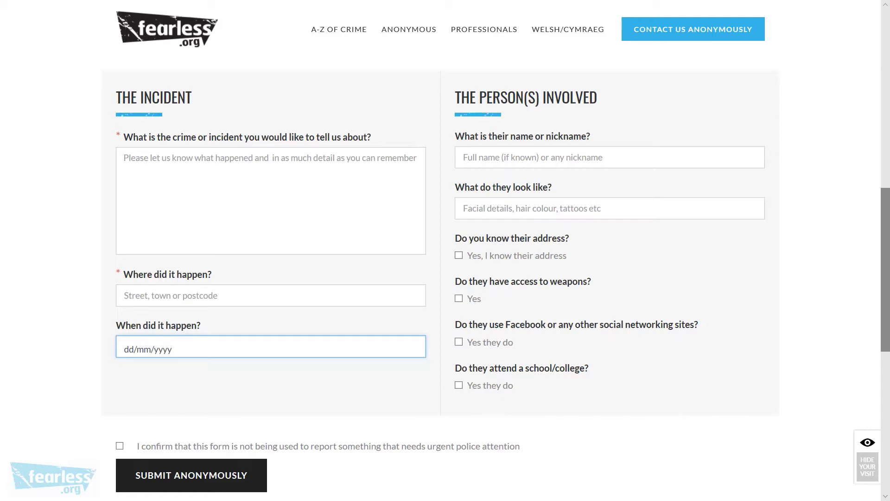
left_click(533, 157)
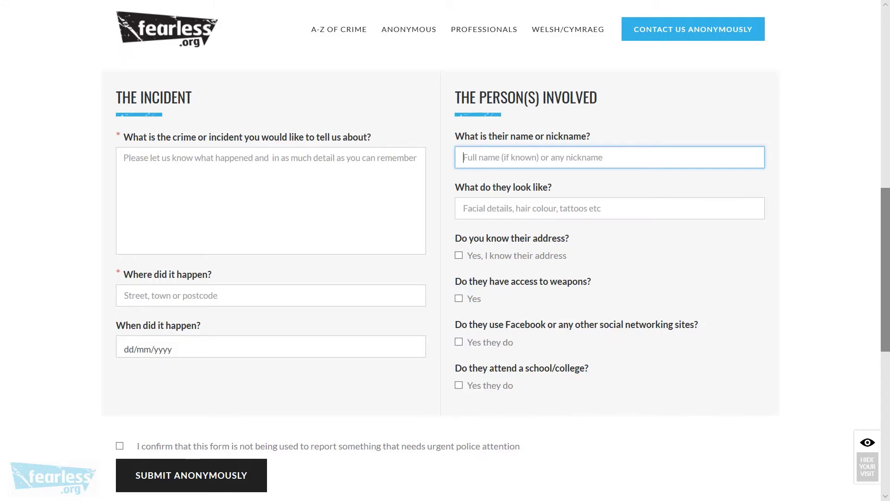
left_click(533, 208)
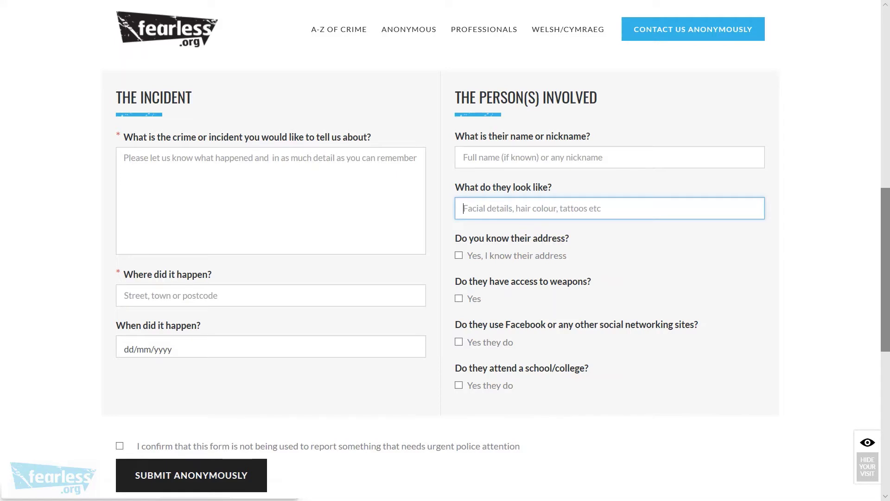
key("Tab")
key("space")
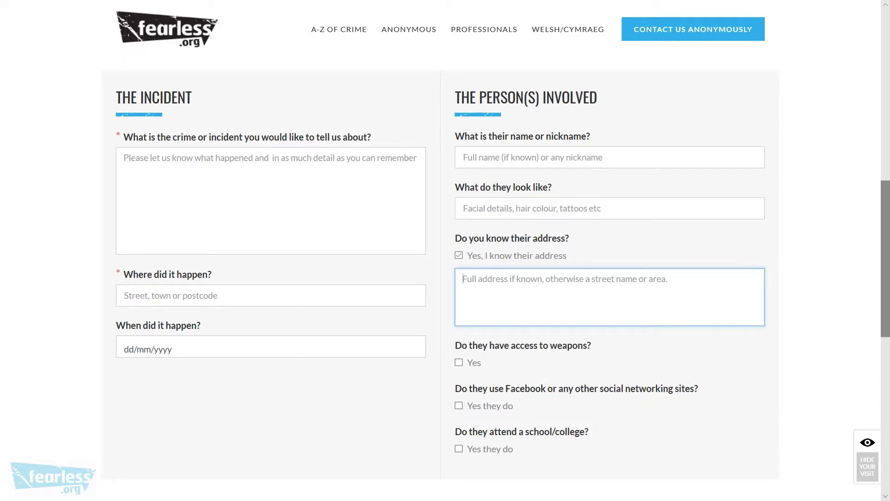
left_click(458, 362)
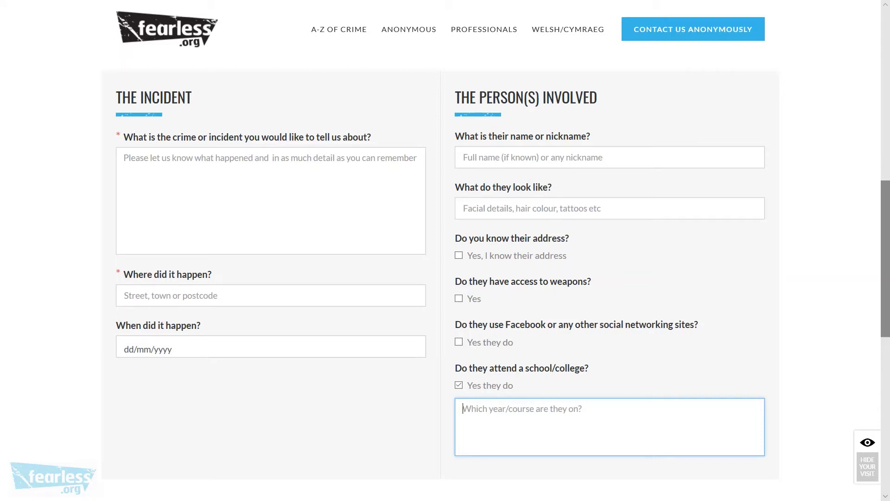
- Untick school/college and describe the incident: a named local person dealing drugs and carrying a knife
left_click(458, 385)
left_click(270, 200)
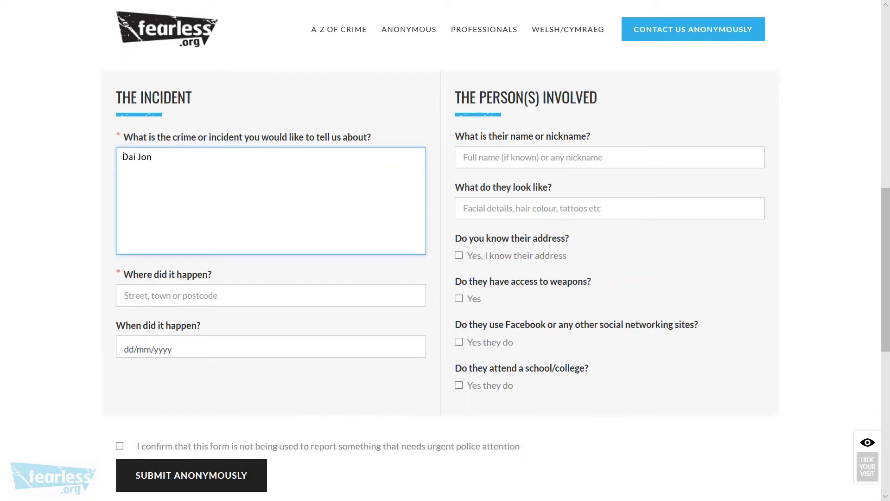
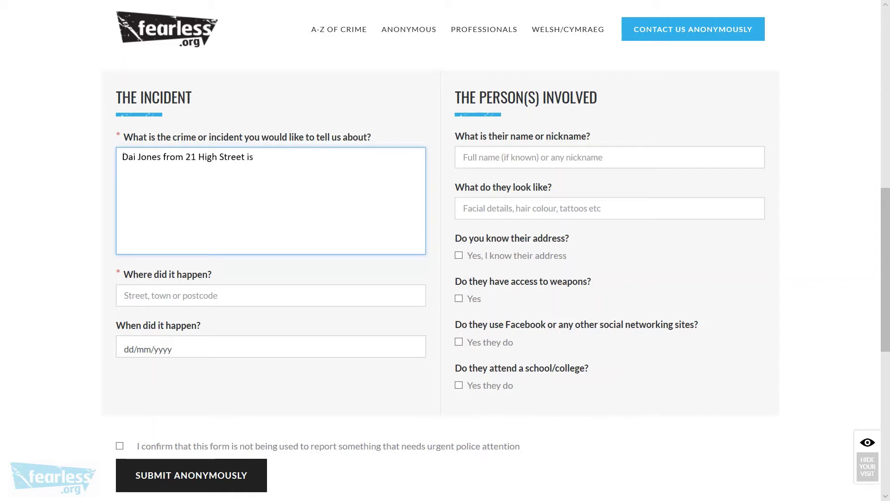
type(" dealing drugs and carrying a knife")
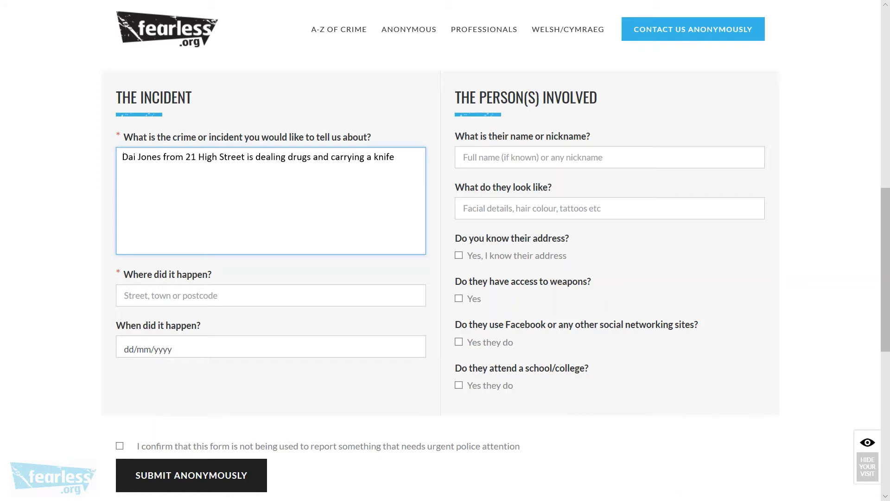
left_click(271, 296)
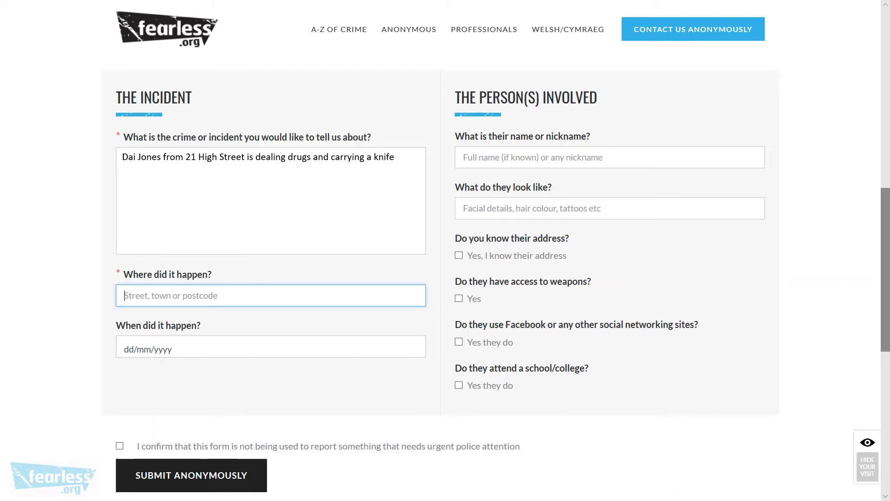
type("Dingle wood Park,")
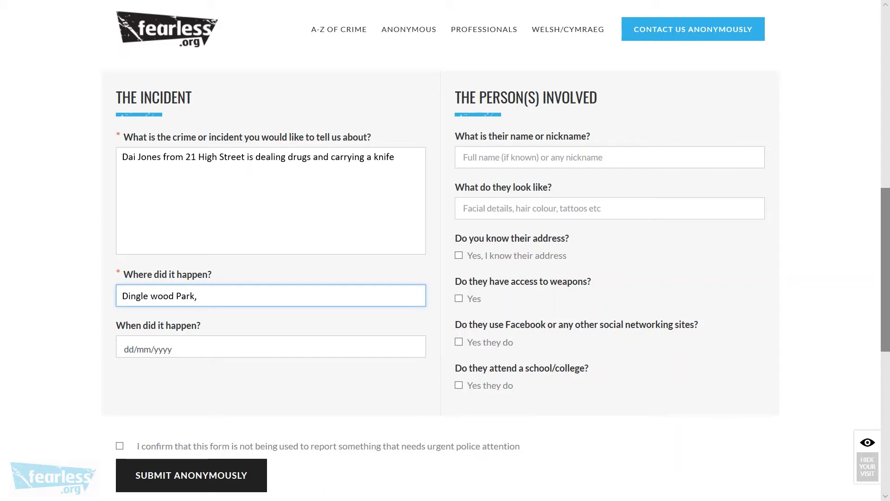
type("Morriston, Swansea, SA6 6NL")
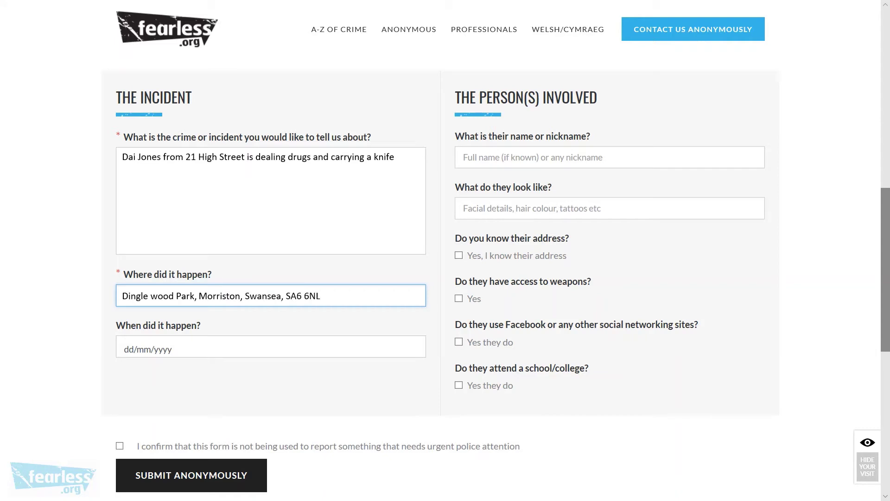
key("Tab")
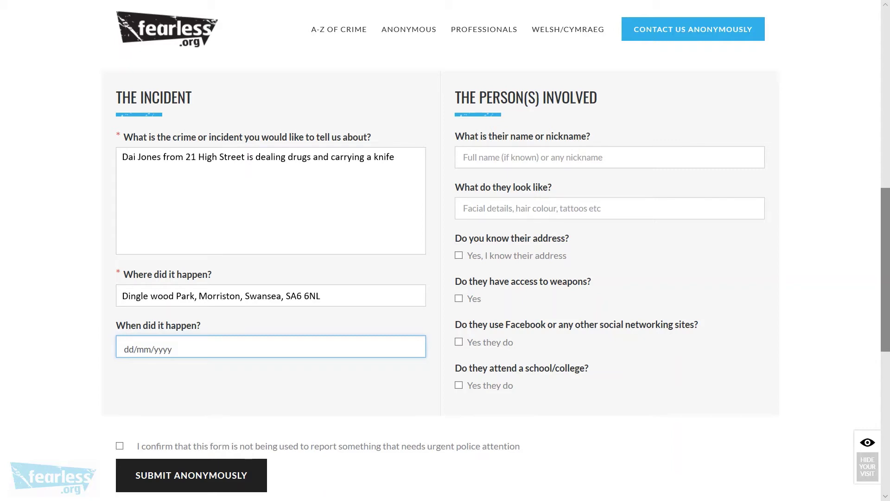
key("space")
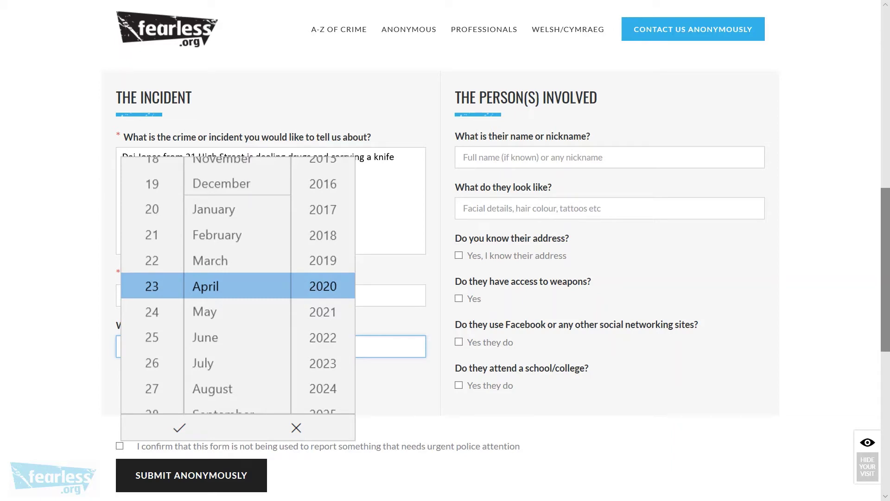
left_click(609, 157)
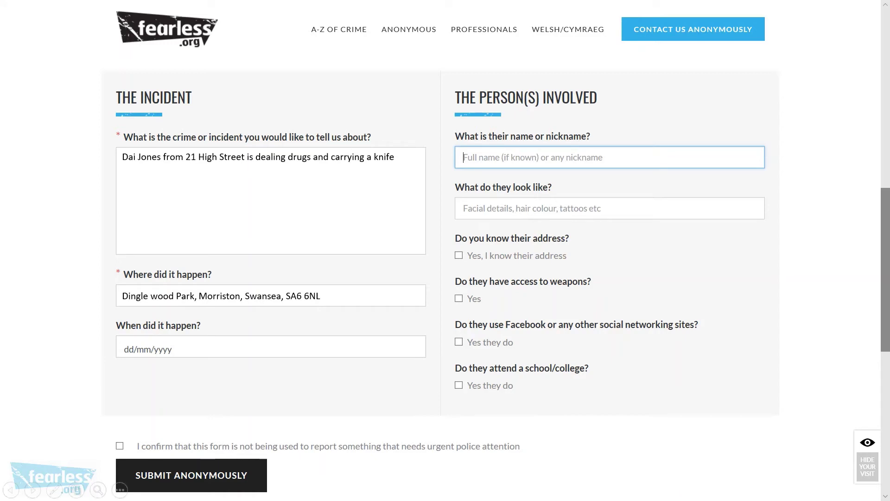
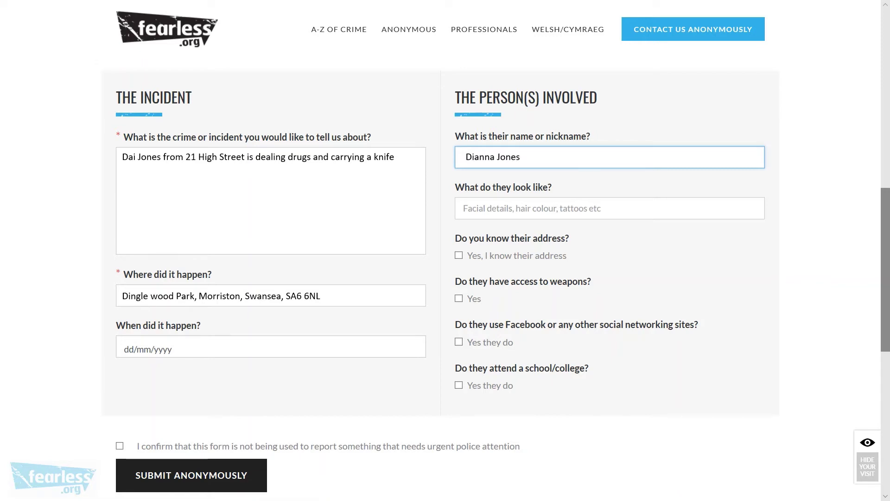
- Enter the suspect's name and appearance (skinny, blue and red hair, pierced nose), then tick address known
left_click(557, 209)
type("She")
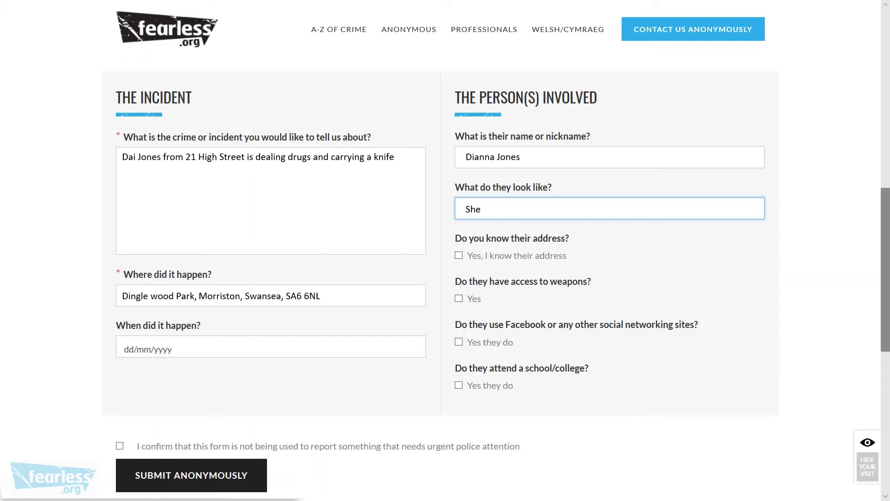
type(" is skinny, with blue and red hair and a pierced nose")
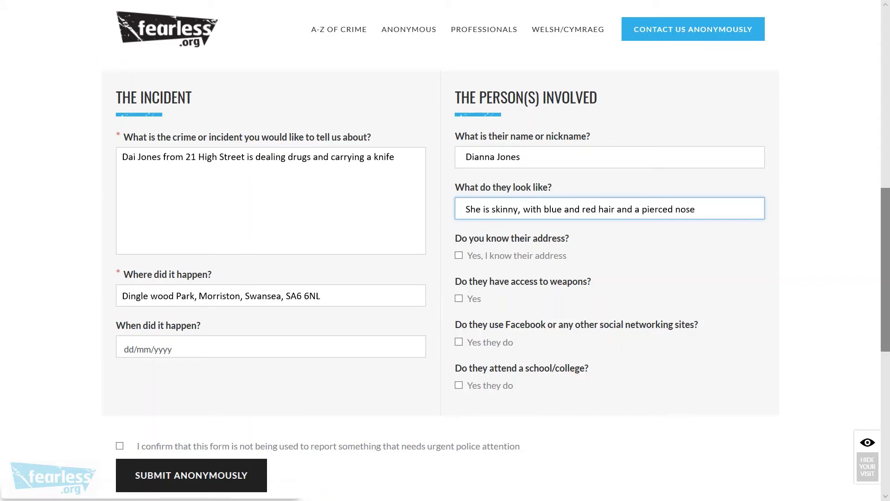
left_click(458, 255)
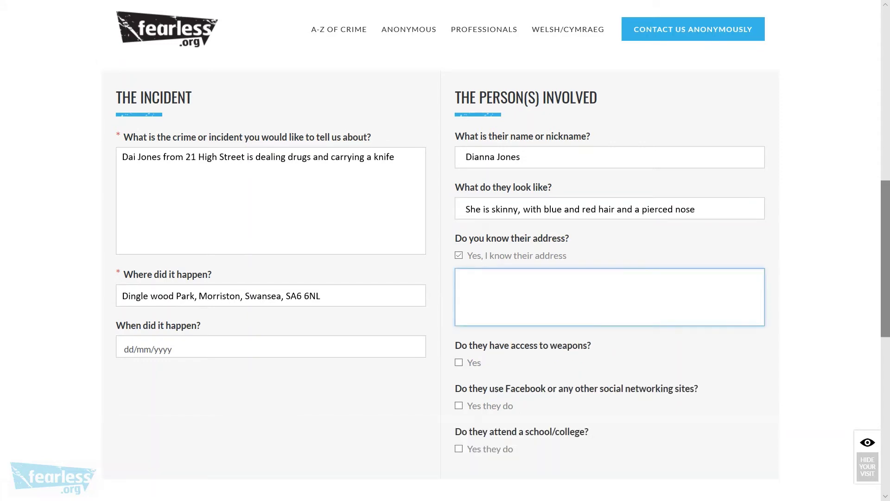
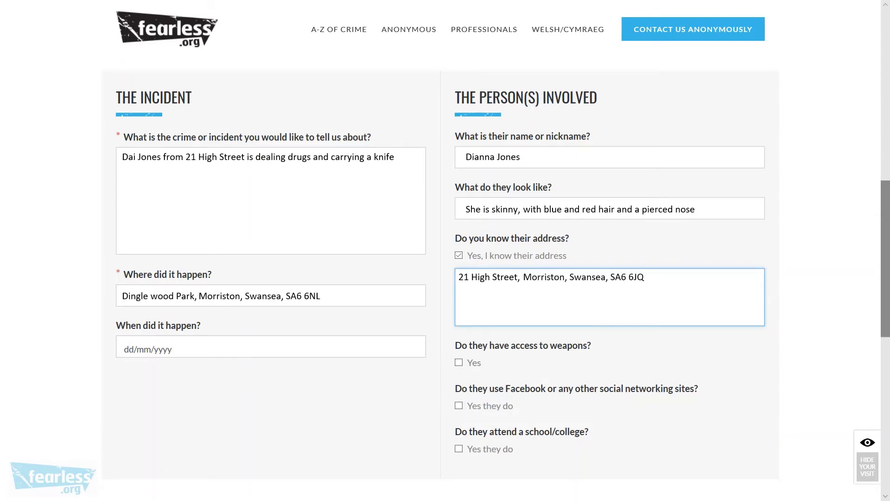
- Enter the suspect's home address, note a butterfly knife carried in her boots, and tick social networking Yes
key("Tab")
key("space")
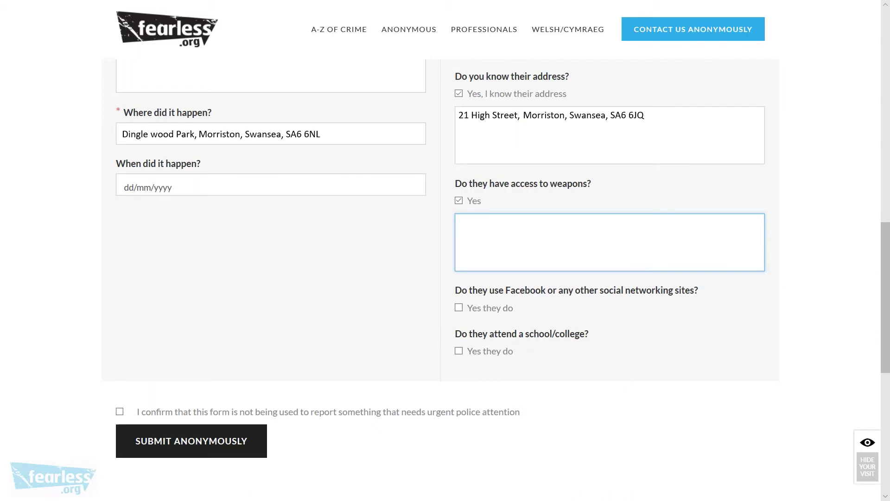
type("She carries a butterfly knife in one of her boots")
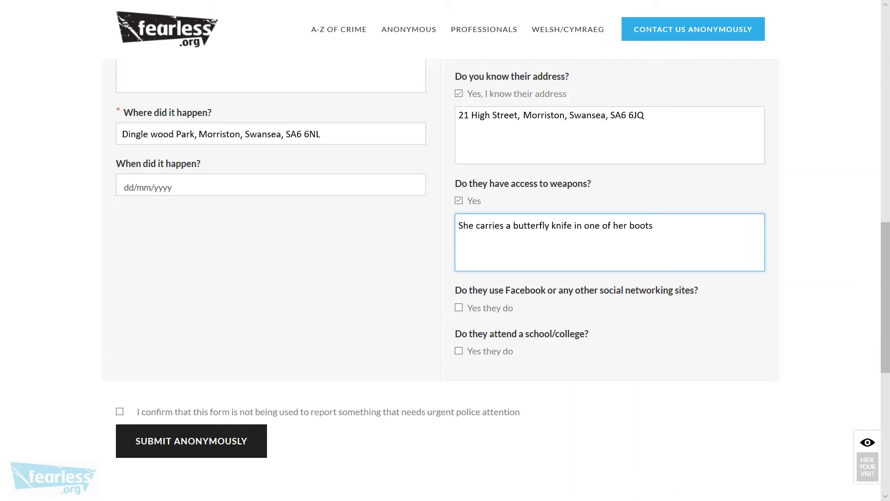
key("Tab")
key("space")
key("Tab")
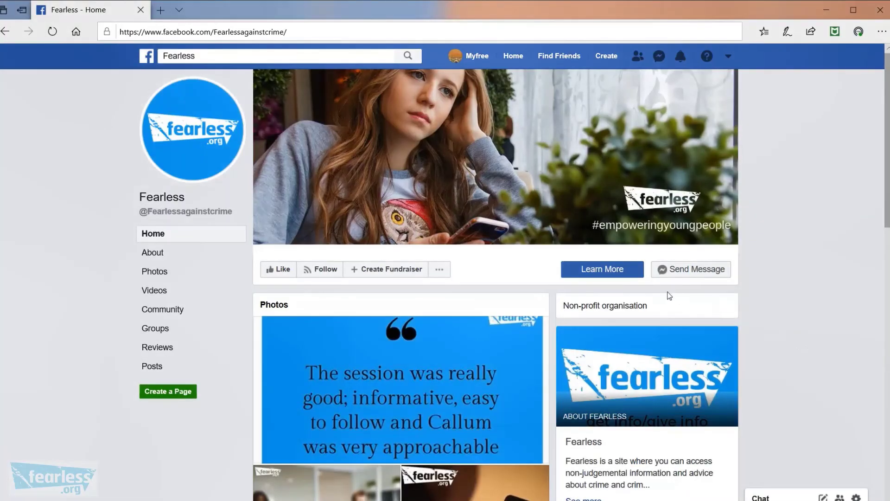
- Copy the Fearless against crime Facebook page's web address from the address bar
left_click_drag(288, 31, 128, 26)
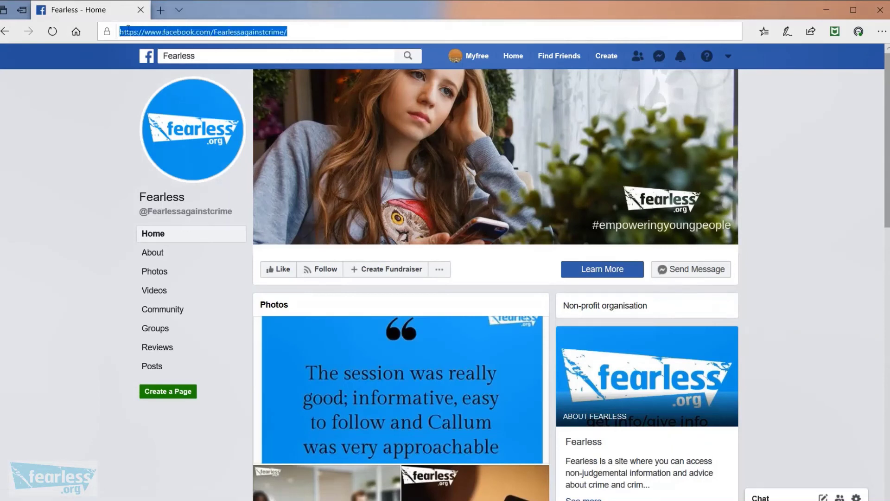
right_click(111, 35)
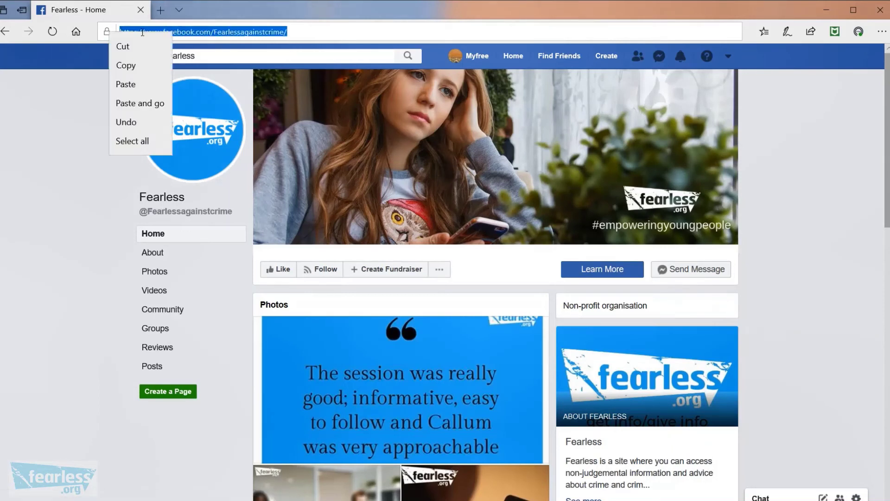
left_click(132, 67)
left_click(300, 32)
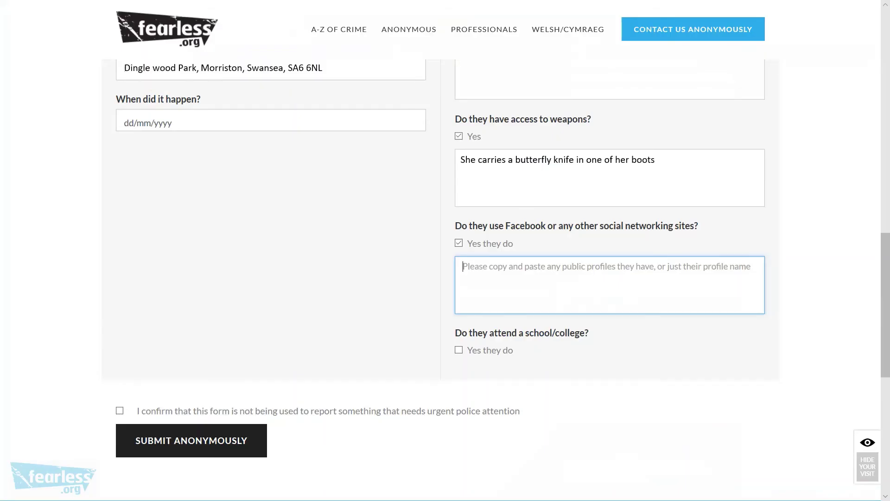
right_click(476, 274)
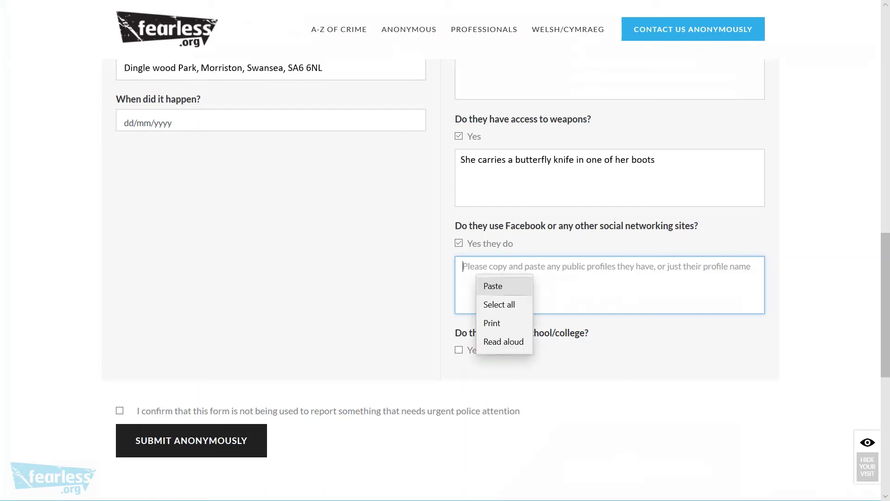
left_click(493, 286)
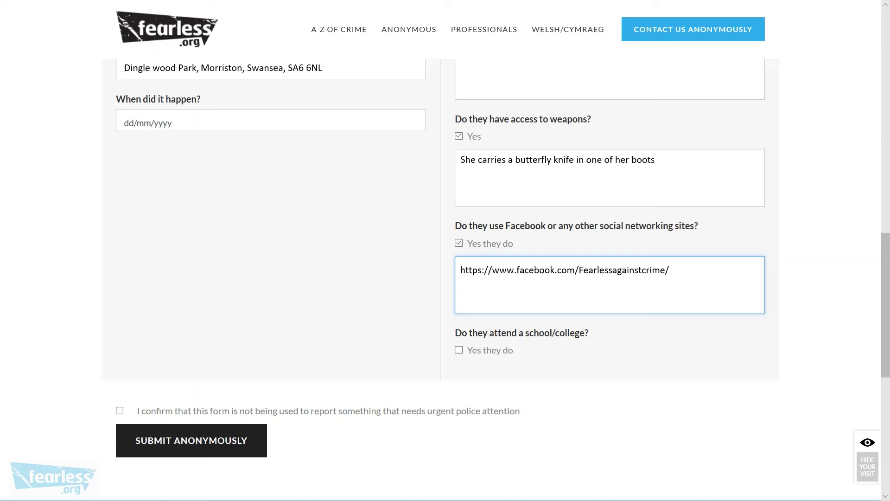
- Confirm this isn't an urgent police matter and submit the report anonymously
left_click(119, 410)
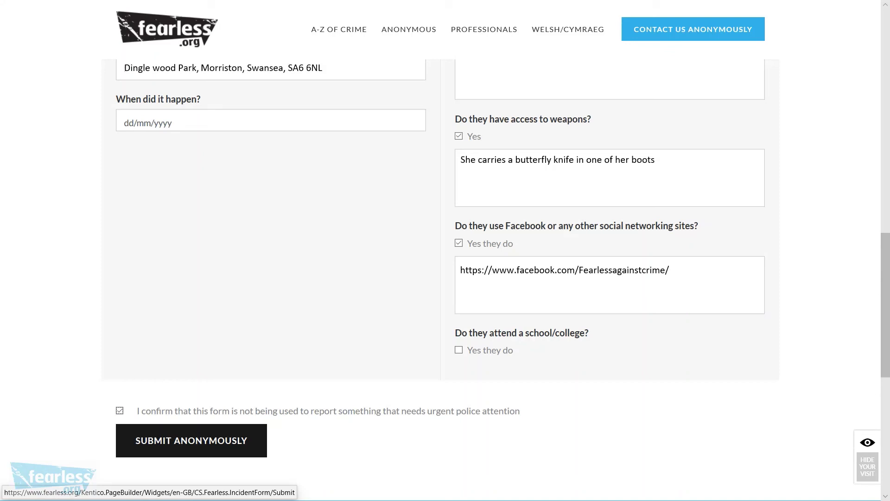
left_click(191, 439)
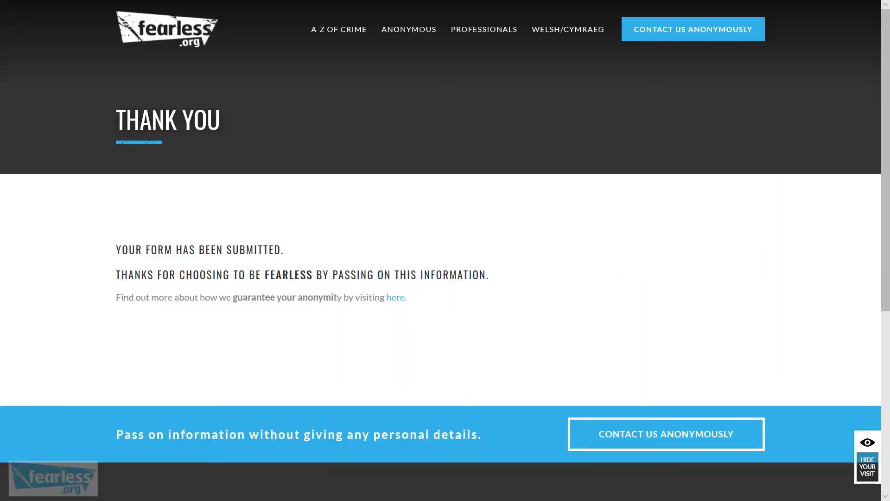